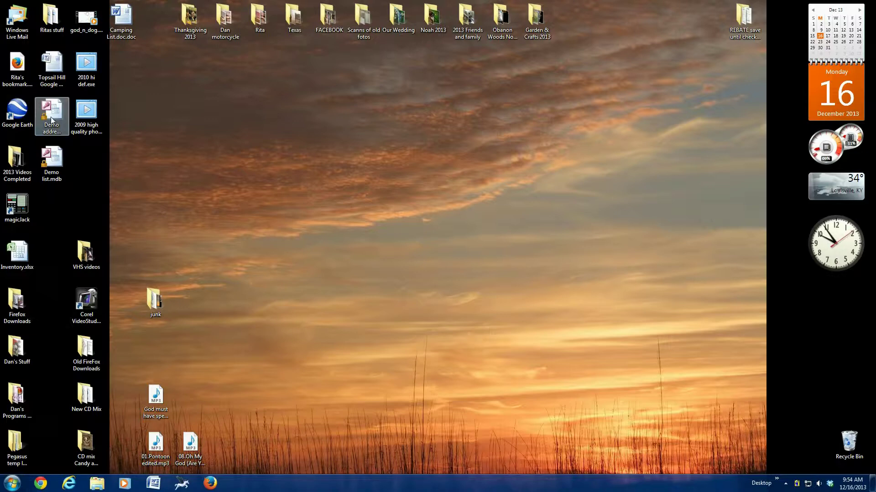
- Open Demo address list.mdb in Access and show its Office_Address_List table of 28 addresses
{"action": "double_click", "coordinate": [51, 115]}
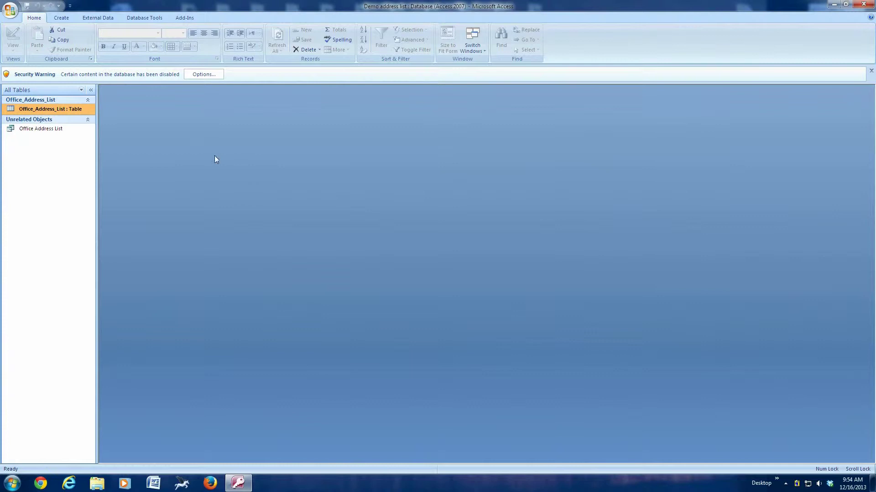
{"action": "double_click", "coordinate": [50, 110]}
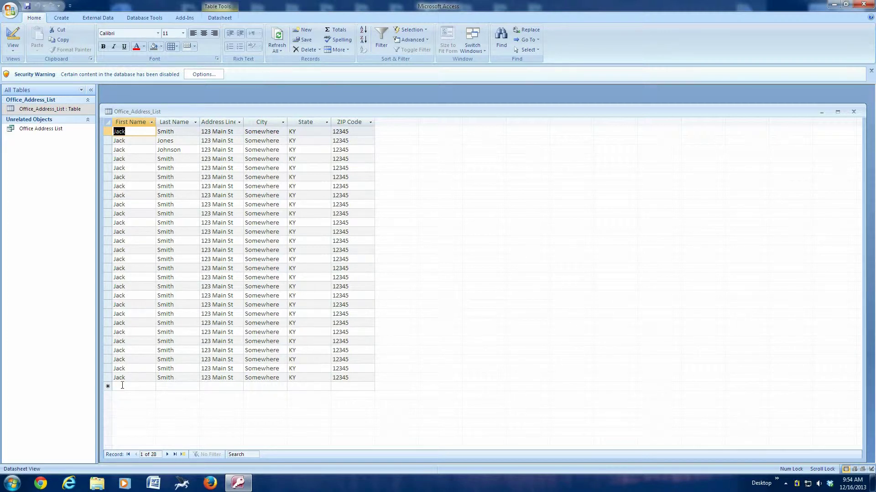
- Enter a new record with the contact's first name, last name, street, city, state and ZIP
{"action": "left_click", "coordinate": [122, 386]}
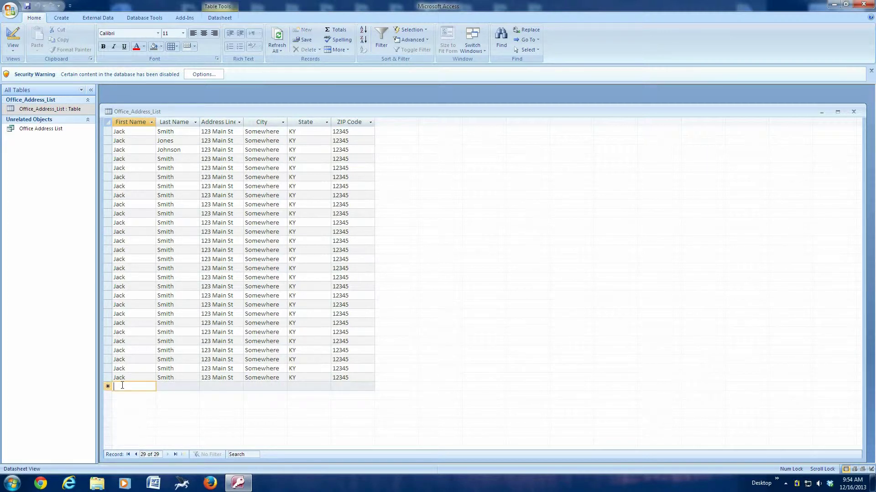
{"action": "type", "text": "Jane"}
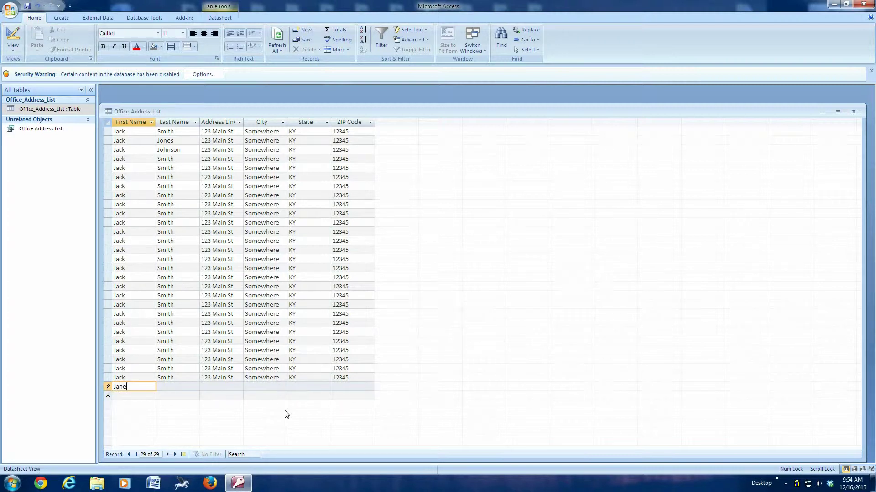
{"action": "key", "text": "Tab"}
{"action": "type", "text": "J"}
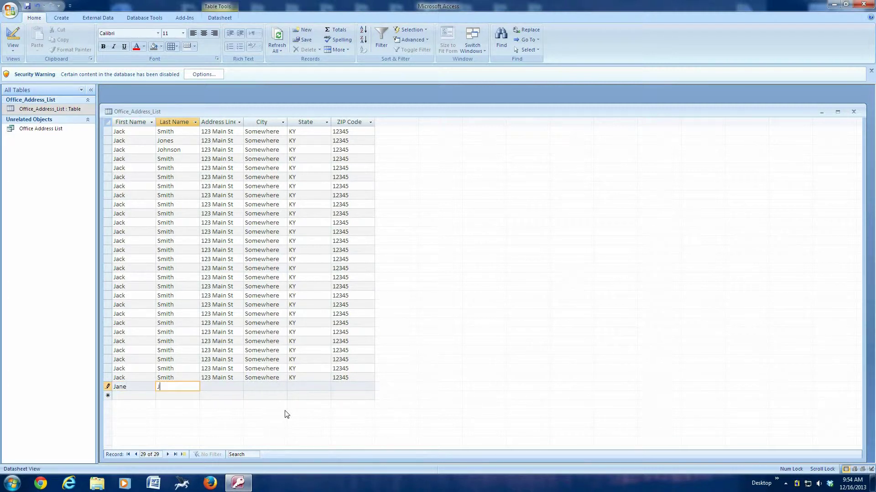
{"action": "type", "text": "one"}
{"action": "key", "text": "Tab"}
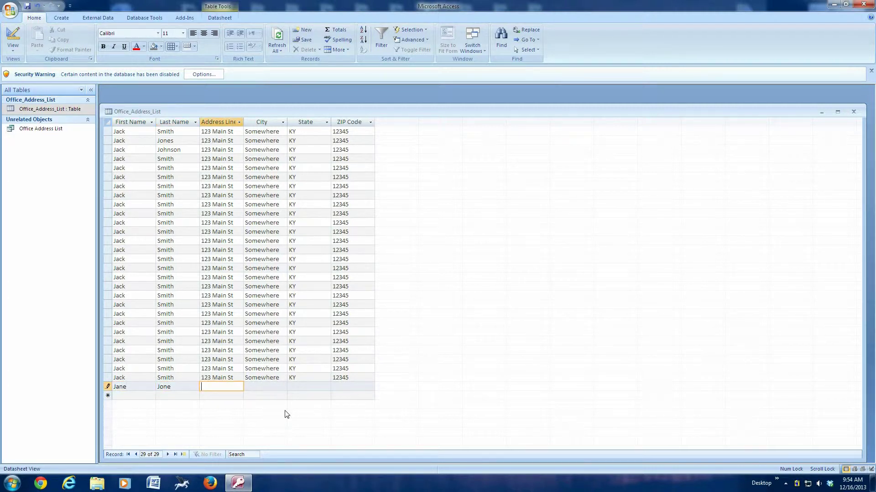
{"action": "type", "text": "456 Oak St"}
{"action": "key", "text": "Tab"}
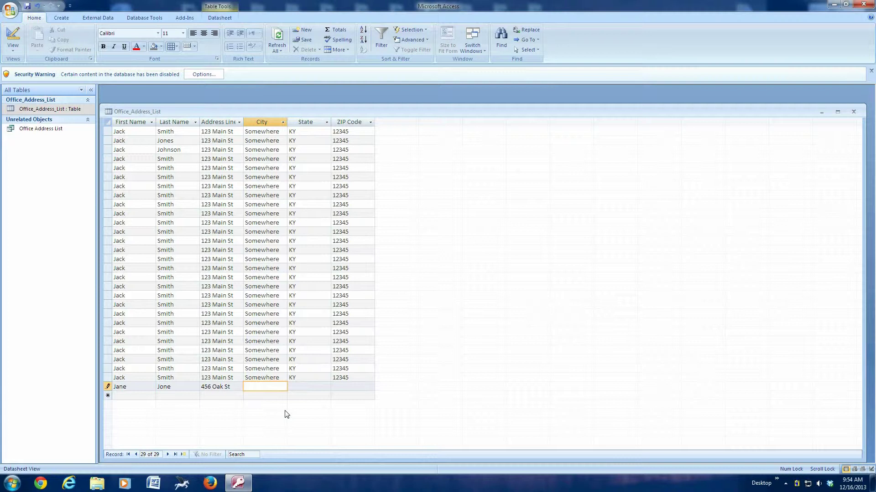
{"action": "type", "text": "Anytown"}
{"action": "key", "text": "Tab"}
{"action": "type", "text": "KY"}
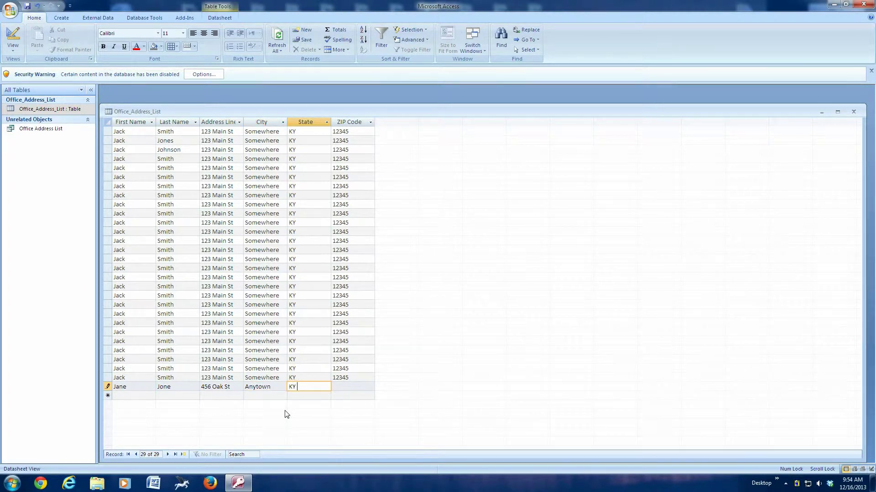
{"action": "key", "text": "Tab"}
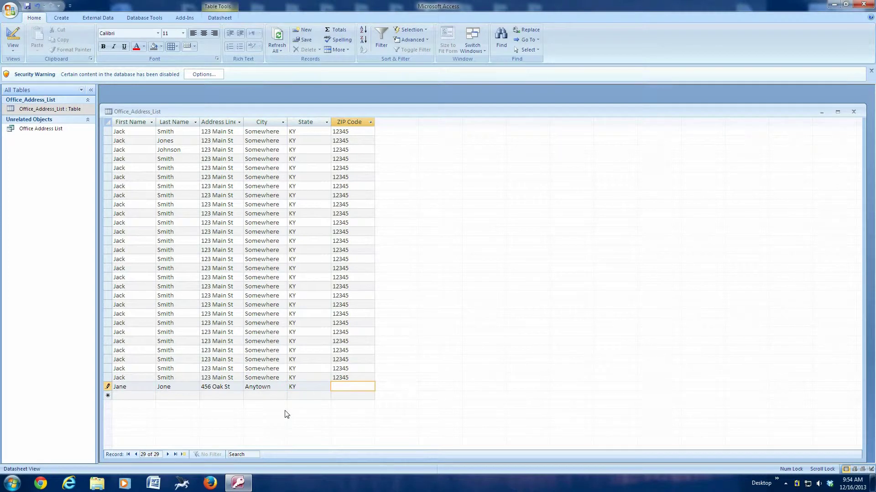
{"action": "type", "text": "12345"}
- Commit the new 29th record, save the database and close Access
{"action": "left_click", "coordinate": [201, 178]}
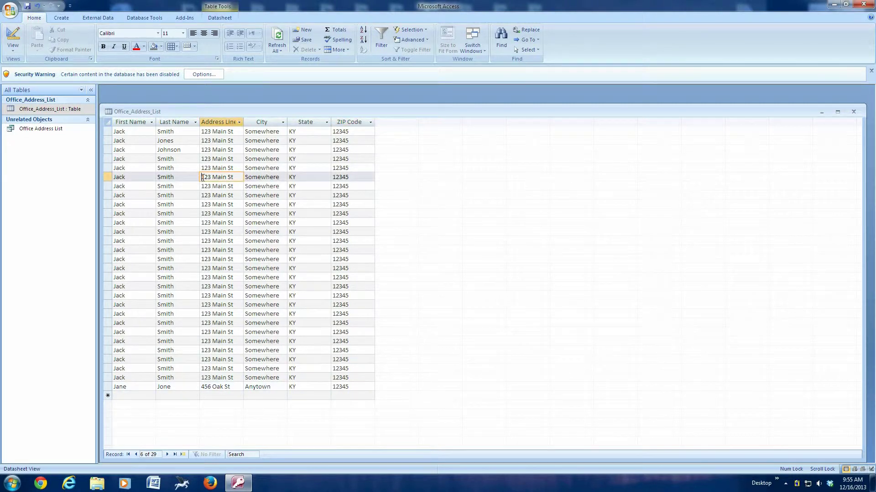
{"action": "left_click", "coordinate": [29, 10]}
{"action": "left_click", "coordinate": [864, 6]}
- Launch Word and start a Labels mail merge from the Mailings tab
{"action": "left_click", "coordinate": [153, 483]}
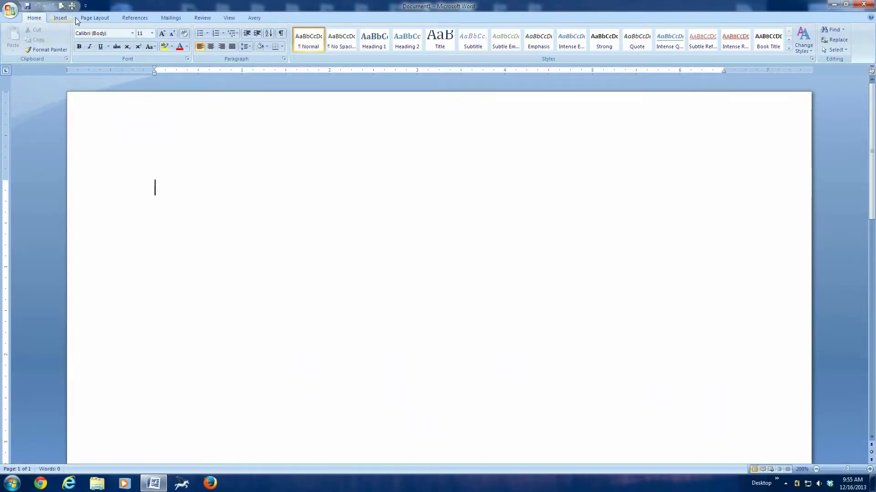
{"action": "left_click", "coordinate": [176, 17]}
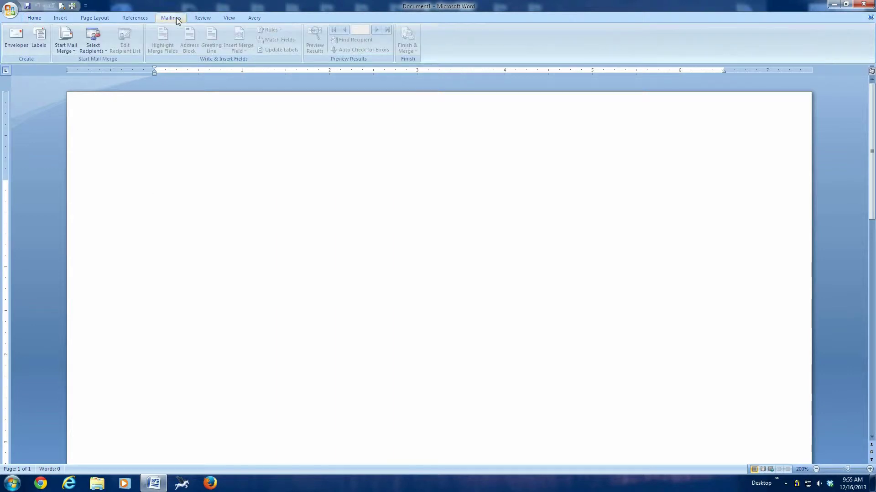
{"action": "left_click", "coordinate": [64, 47]}
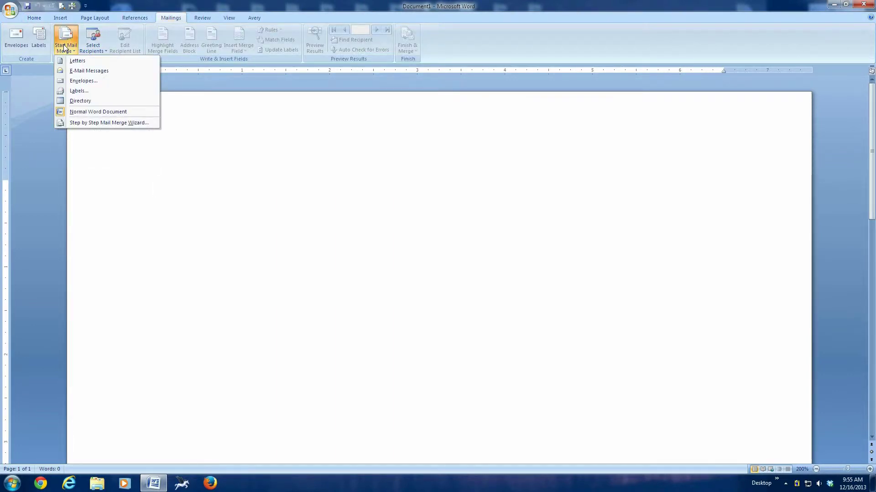
{"action": "left_click", "coordinate": [75, 91]}
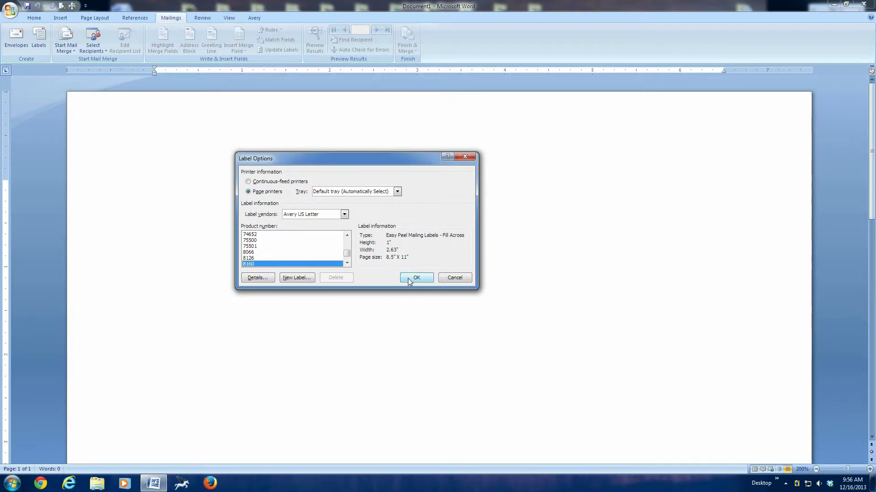
- Confirm Avery US Letter product 8160 in Label Options
{"action": "left_click", "coordinate": [409, 279]}
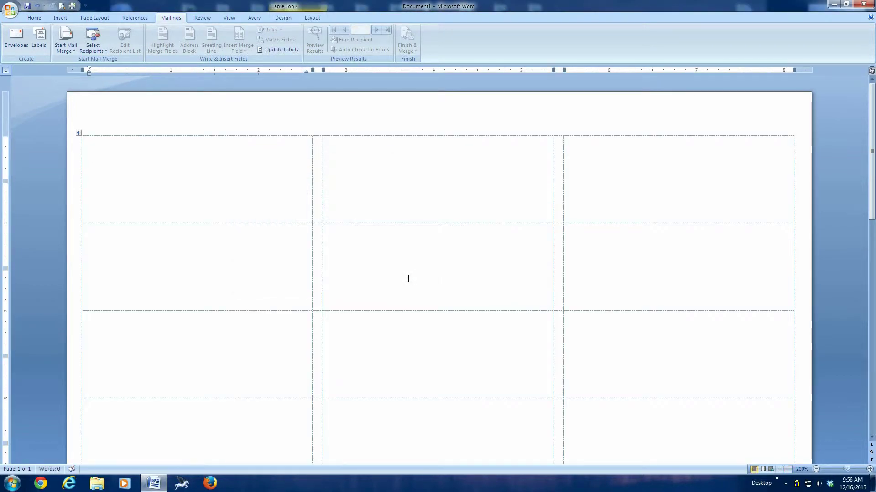
- Use Demo address list.mdb on the Desktop as the existing recipient list
{"action": "left_click", "coordinate": [96, 44]}
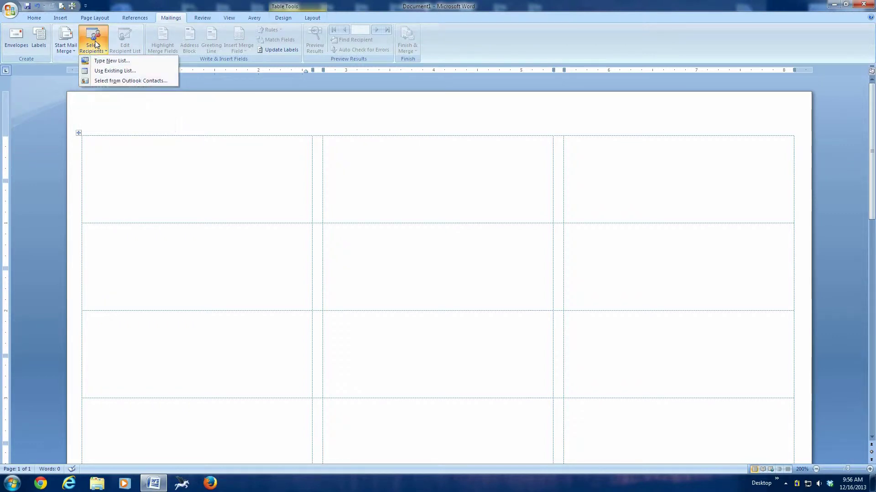
{"action": "left_click", "coordinate": [101, 73]}
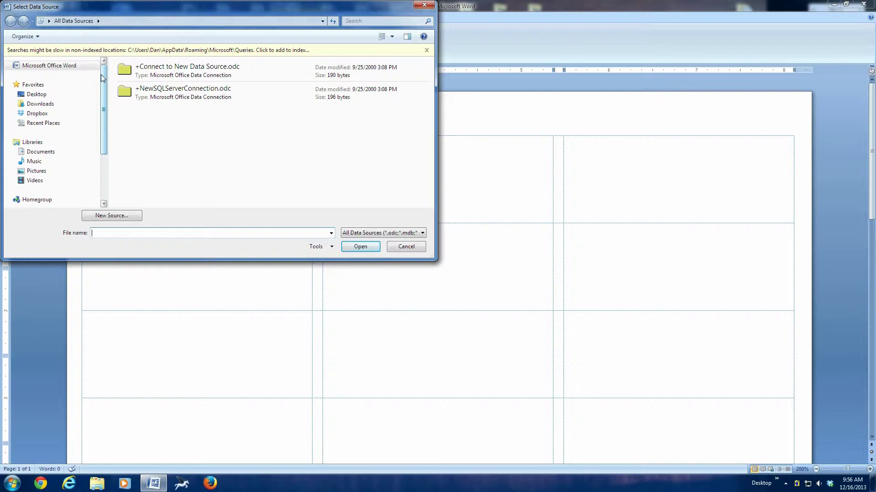
{"action": "left_click_drag", "start_coordinate": [103, 79], "coordinate": [104, 134]}
{"action": "scroll", "coordinate": [78, 83], "scroll_direction": "up", "scroll_amount": 3}
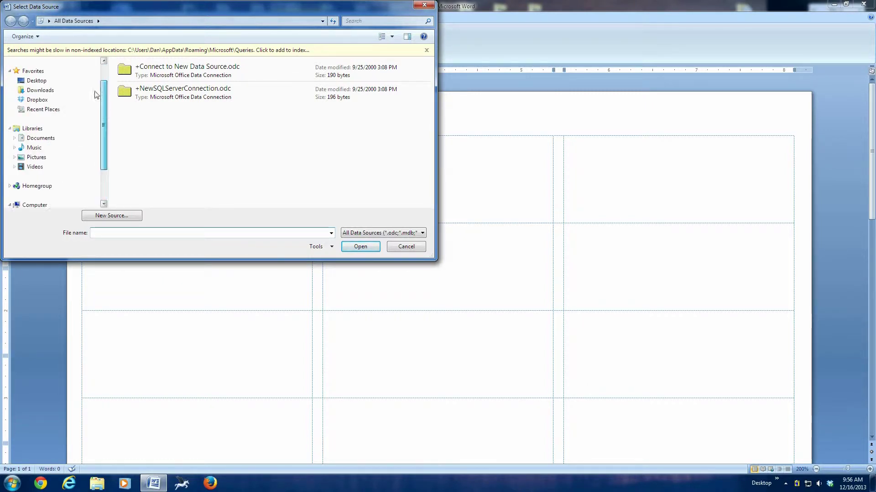
{"action": "left_click", "coordinate": [35, 95]}
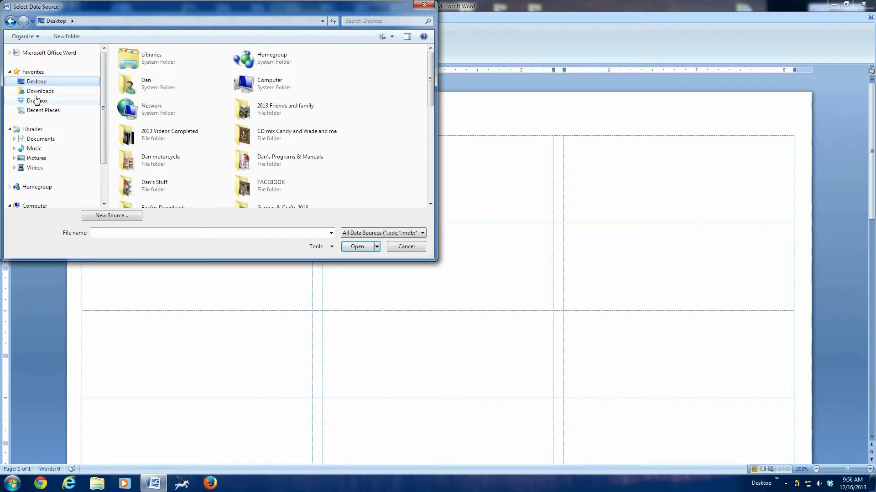
{"action": "left_click_drag", "start_coordinate": [430, 76], "coordinate": [424, 172]}
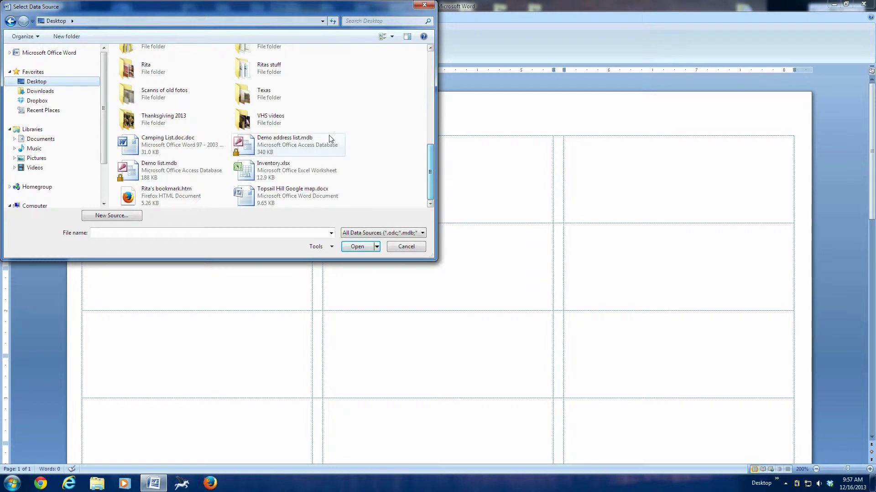
{"action": "double_click", "coordinate": [272, 147]}
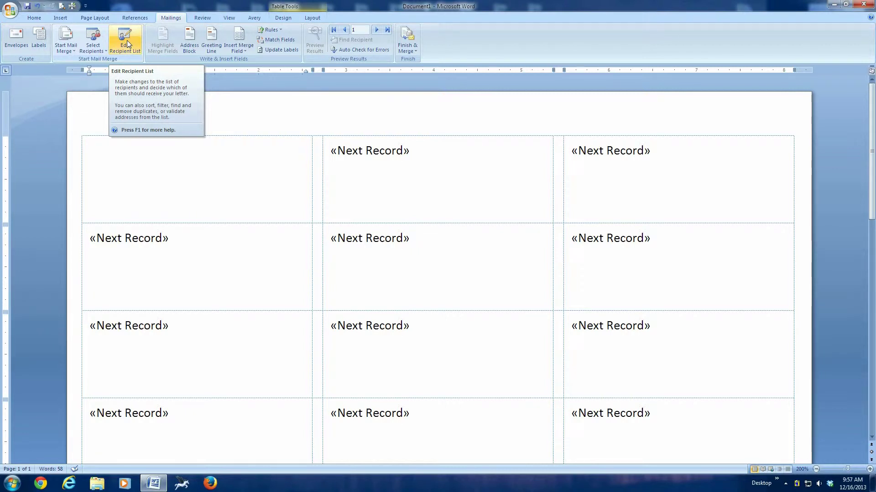
- In Edit Recipient List, toggle recipient checkboxes, then reselect all recipients via the header checkbox
{"action": "left_click", "coordinate": [126, 44]}
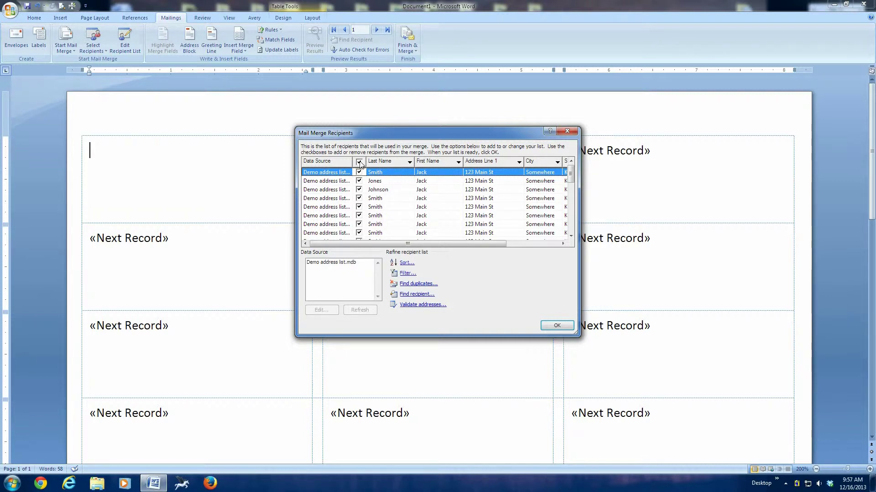
{"action": "left_click", "coordinate": [359, 162]}
{"action": "left_click", "coordinate": [360, 208]}
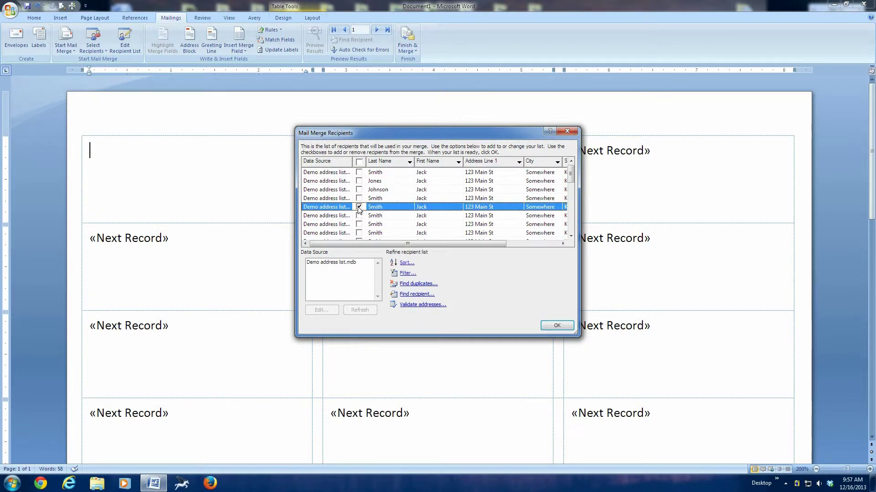
{"action": "left_click", "coordinate": [360, 224]}
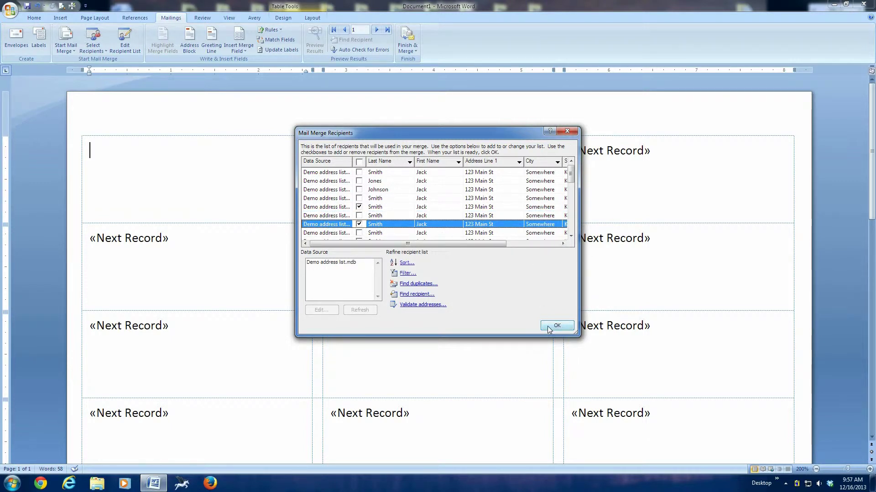
{"action": "left_click", "coordinate": [359, 162]}
- Close the recipient list with OK and open the Insert Merge Field dialog
{"action": "left_click", "coordinate": [546, 327]}
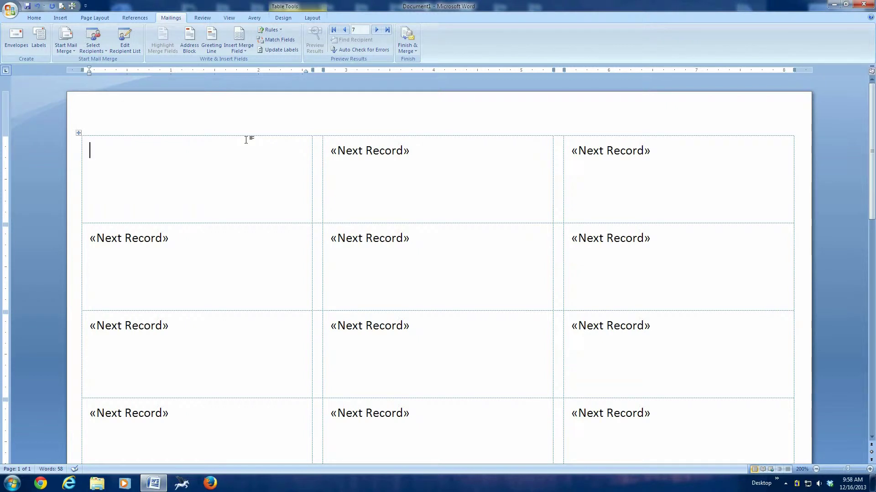
{"action": "left_click", "coordinate": [242, 41]}
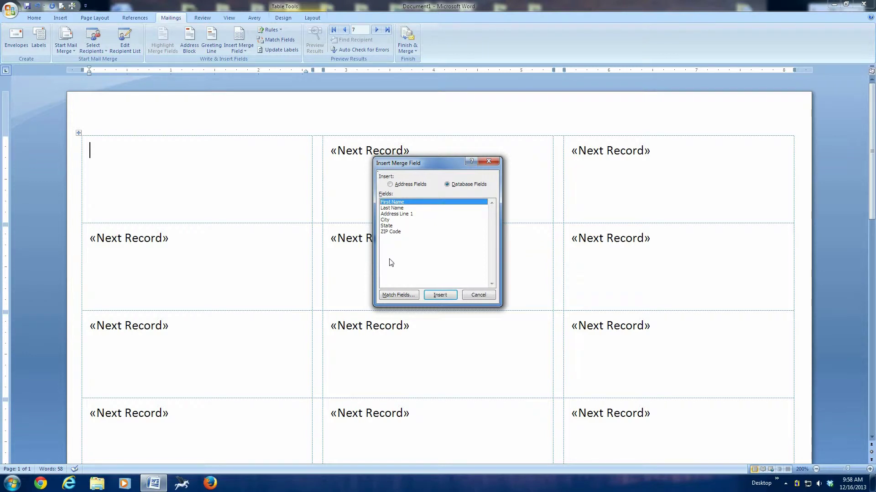
- Insert First Name, Last Name, Address Line 1, City, State and ZIP Code fields, then close the dialog
{"action": "left_click", "coordinate": [436, 296]}
{"action": "left_click", "coordinate": [398, 208]}
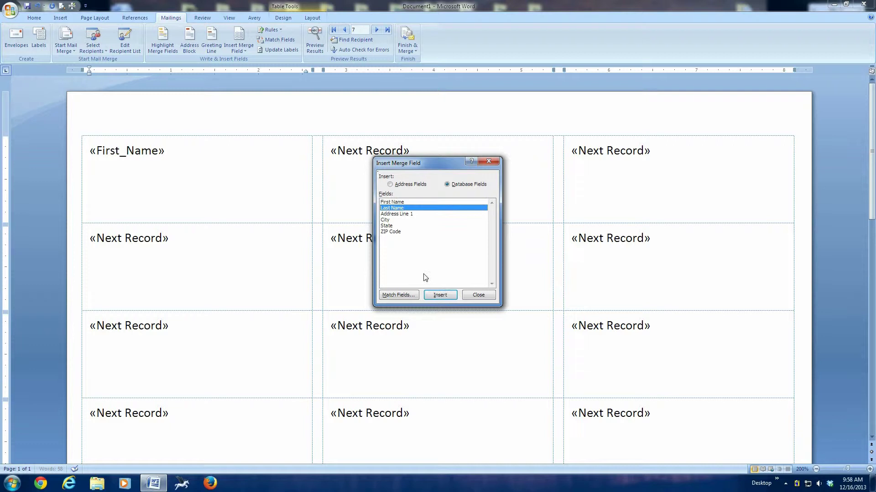
{"action": "left_click", "coordinate": [430, 297]}
{"action": "left_click", "coordinate": [406, 214]}
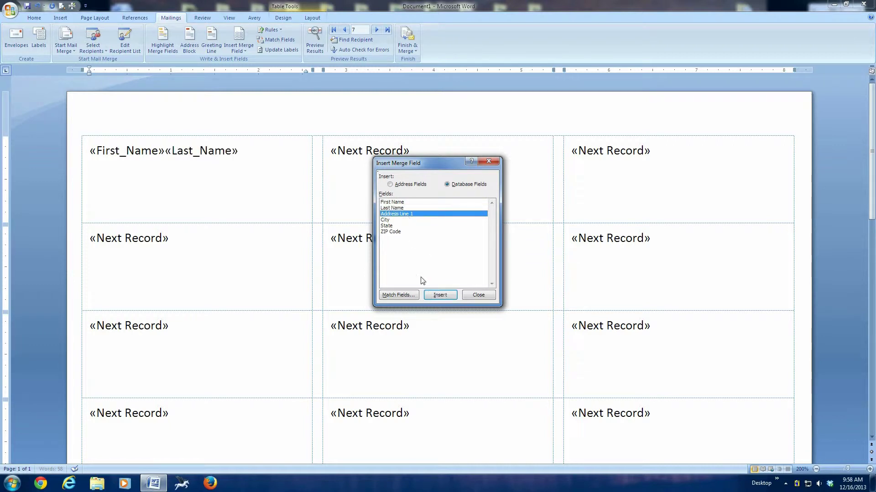
{"action": "left_click", "coordinate": [429, 296]}
{"action": "left_click", "coordinate": [392, 219]}
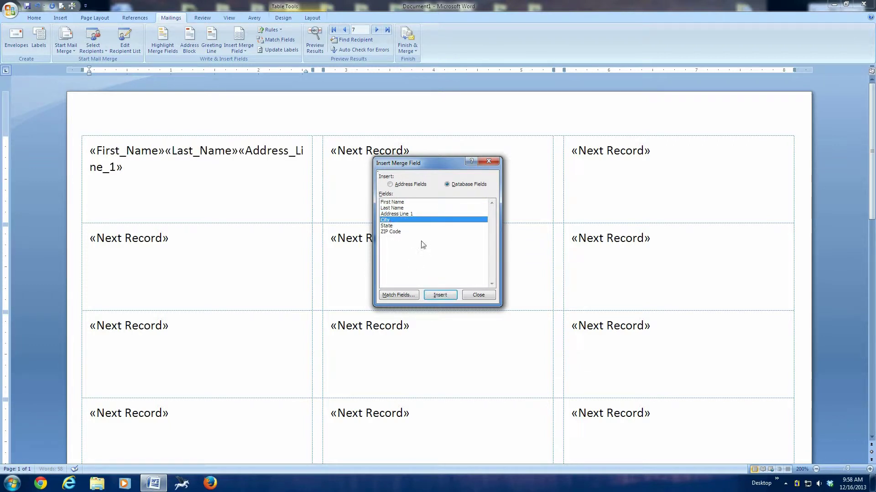
{"action": "left_click", "coordinate": [436, 296]}
{"action": "left_click", "coordinate": [390, 226]}
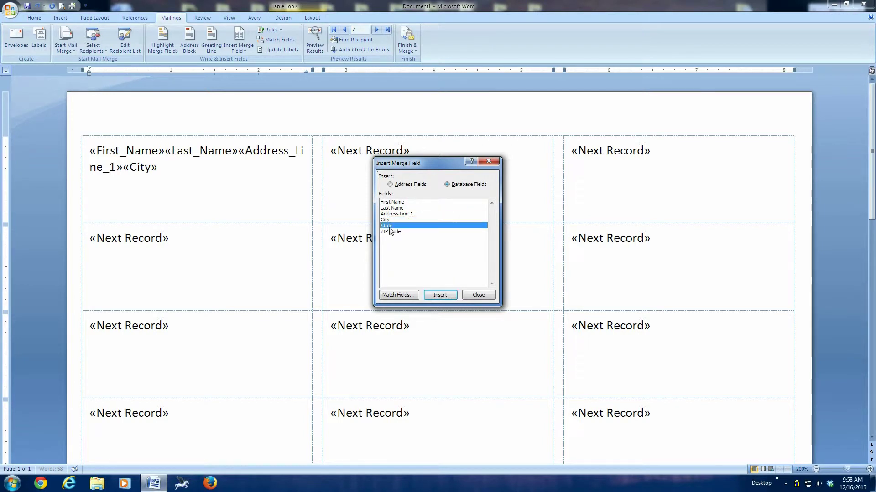
{"action": "left_click", "coordinate": [439, 295]}
{"action": "left_click", "coordinate": [402, 231]}
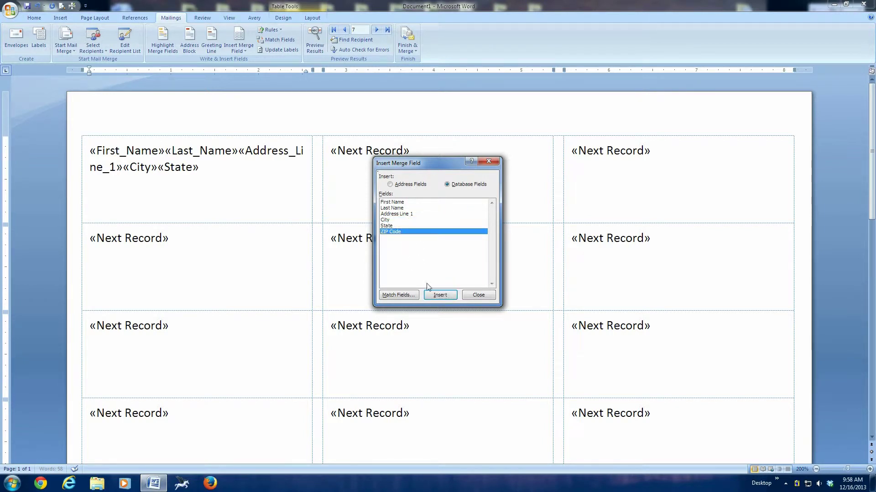
{"action": "left_click", "coordinate": [433, 295]}
{"action": "left_click", "coordinate": [478, 295]}
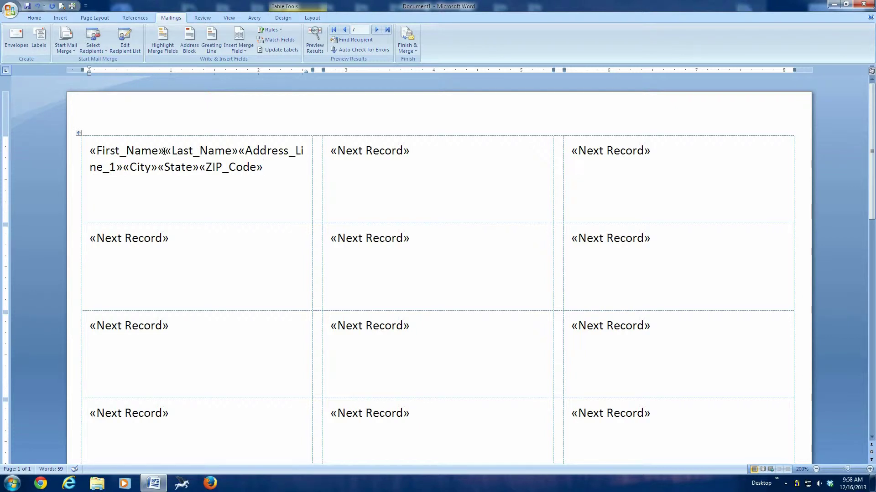
- Break the label's fields into name, street and City State ZIP lines, adding spaces between fields
{"action": "left_click", "coordinate": [165, 150]}
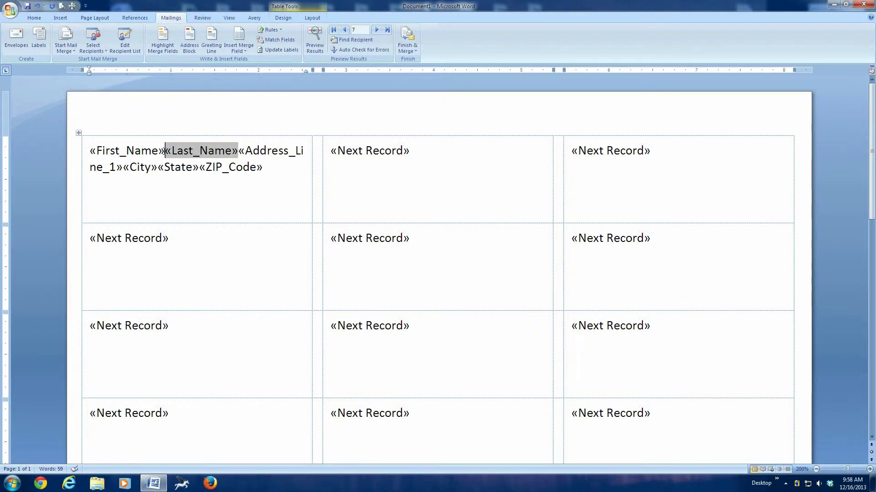
{"action": "key", "text": "Return"}
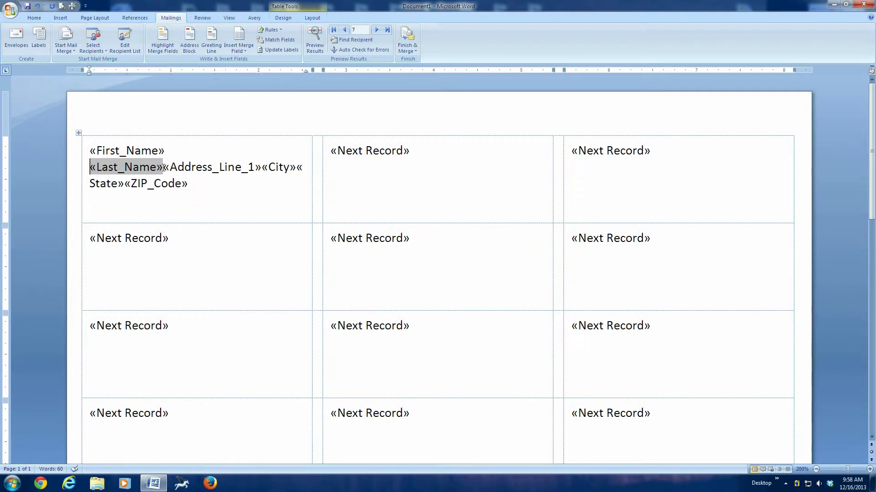
{"action": "left_click", "coordinate": [164, 167]}
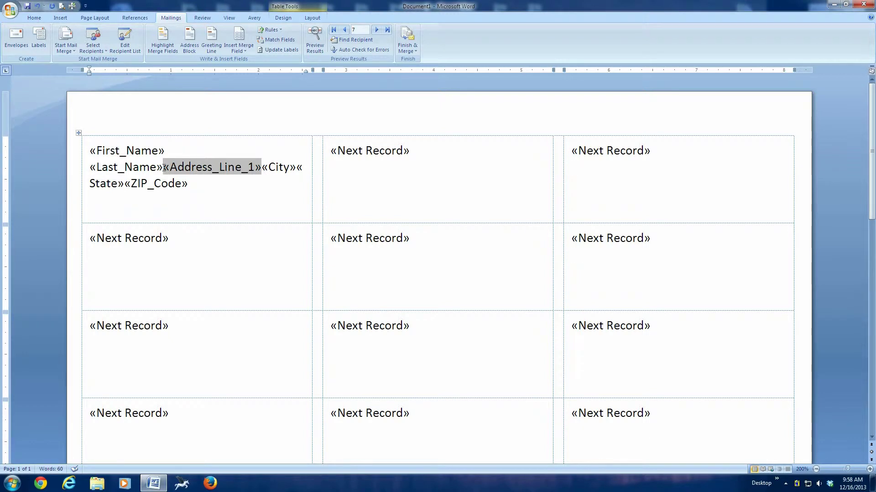
{"action": "key", "text": "Return"}
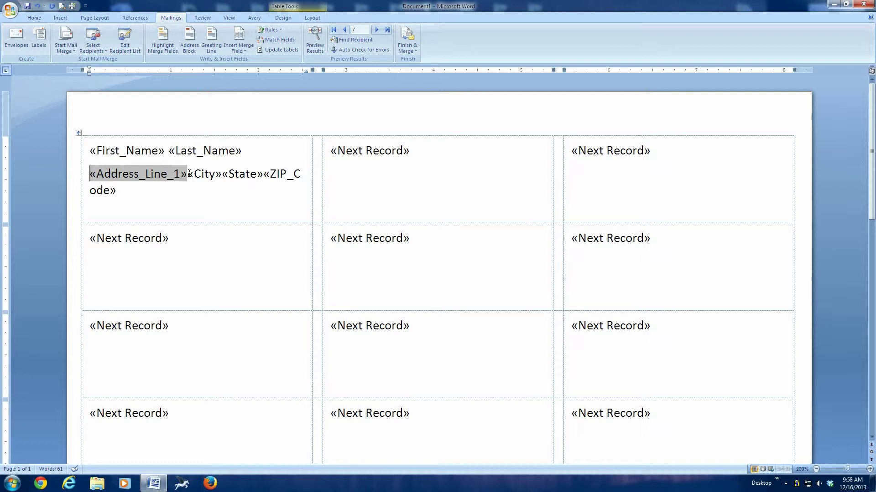
{"action": "left_click", "coordinate": [188, 174]}
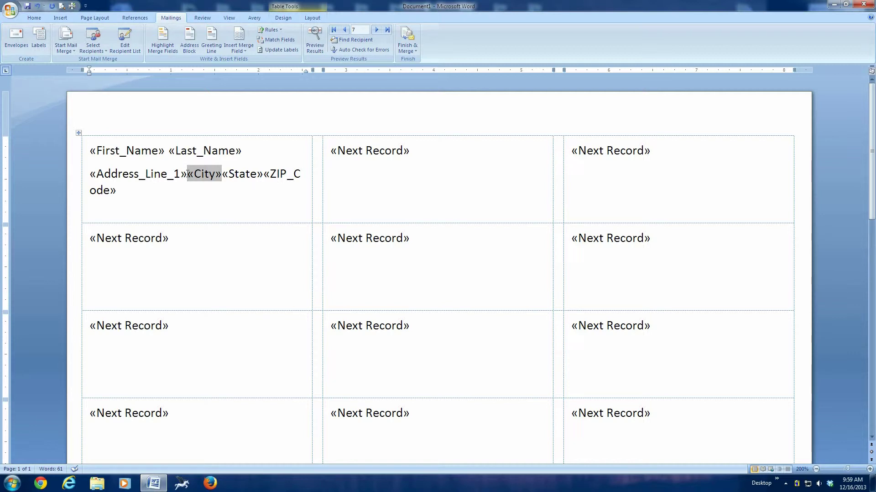
{"action": "key", "text": "Return"}
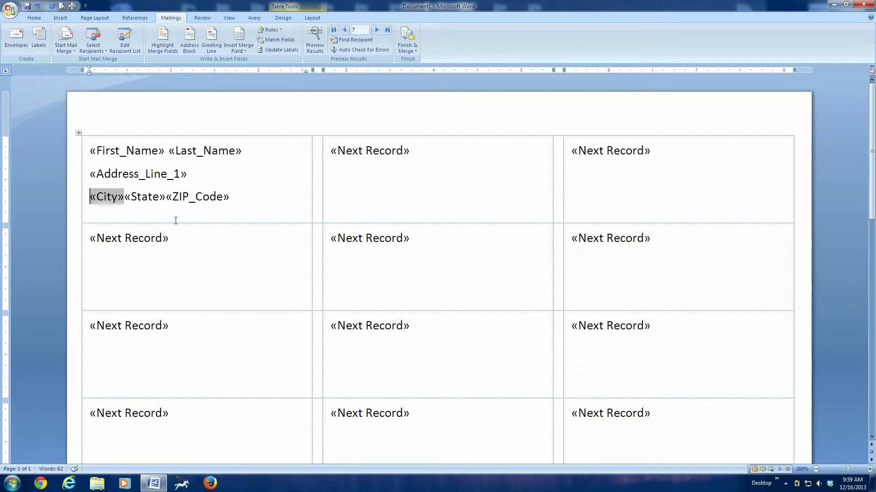
{"action": "left_click", "coordinate": [124, 196]}
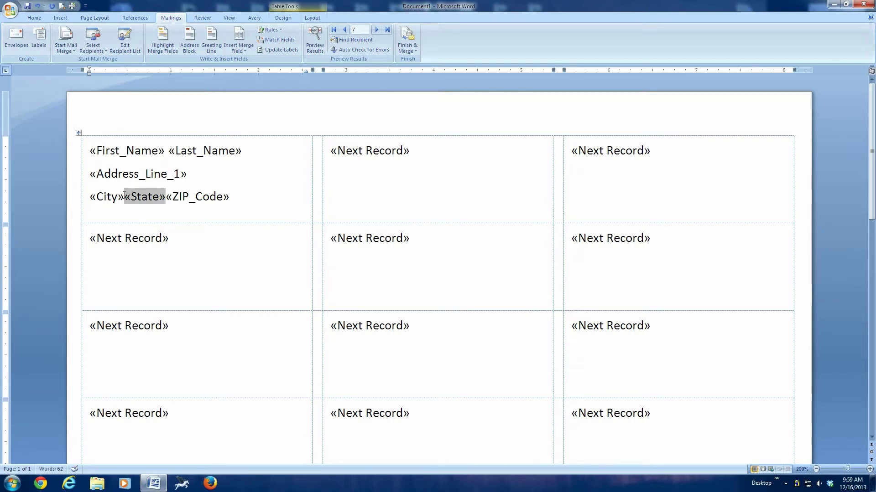
{"action": "left_click", "coordinate": [168, 197]}
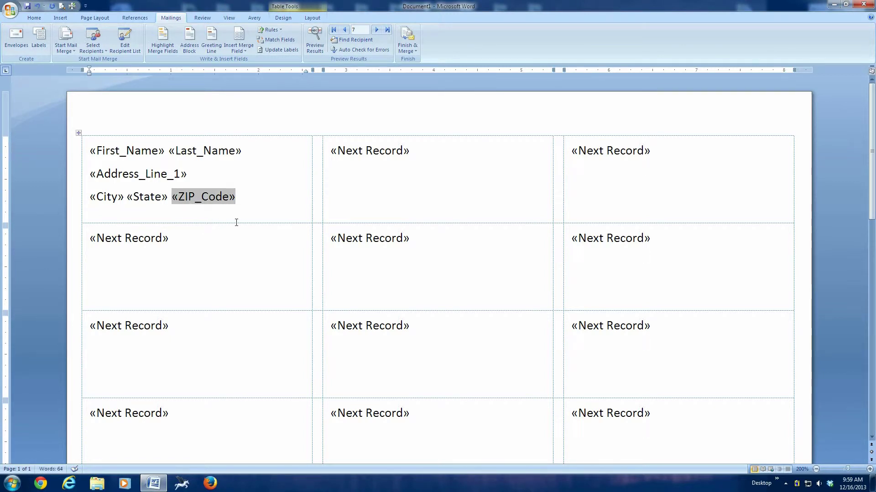
- Update the labels so every cell repeats the three-line name, street and City State ZIP block
{"action": "left_click", "coordinate": [271, 51]}
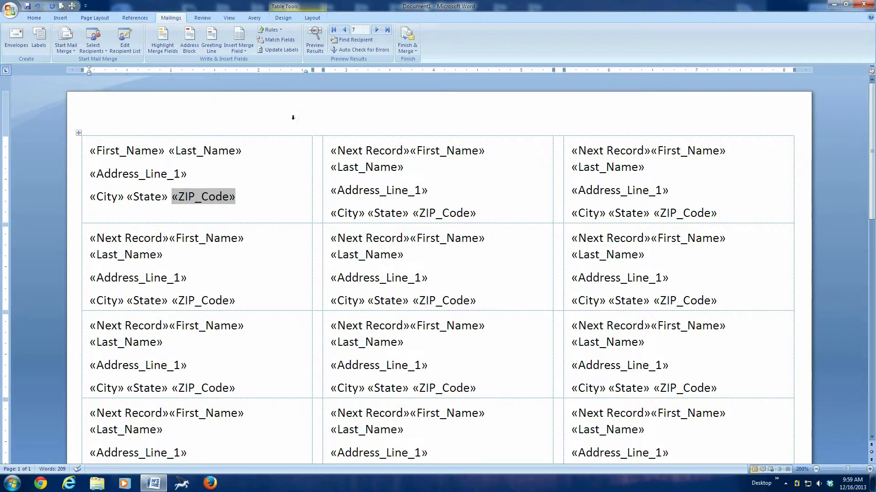
- Preview the merge results so each label shows a recipient's actual name and address
{"action": "left_click", "coordinate": [314, 42]}
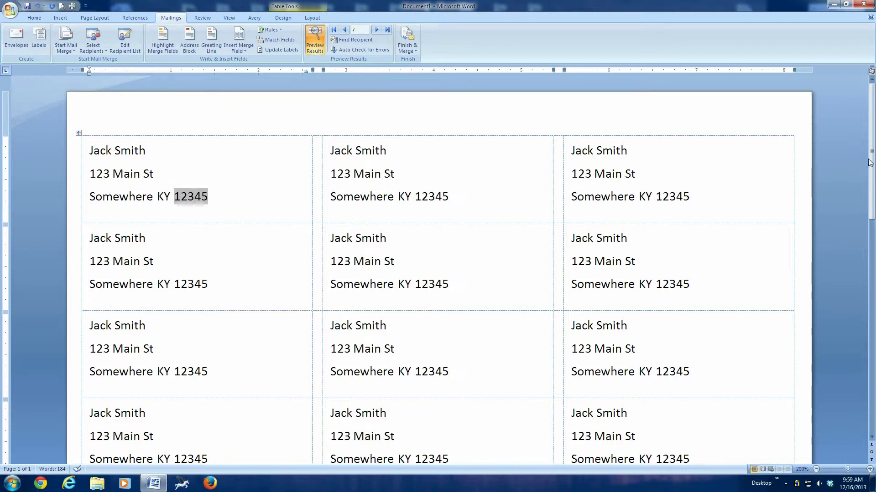
{"action": "mouse_move", "coordinate": [871, 158]}
{"action": "left_mouse_down"}
{"action": "mouse_move", "coordinate": [873, 341]}
{"action": "mouse_move", "coordinate": [873, 150]}
{"action": "left_mouse_up"}
- Finish the merge by editing individual documents for all records, creating Labels1
{"action": "left_click", "coordinate": [409, 49]}
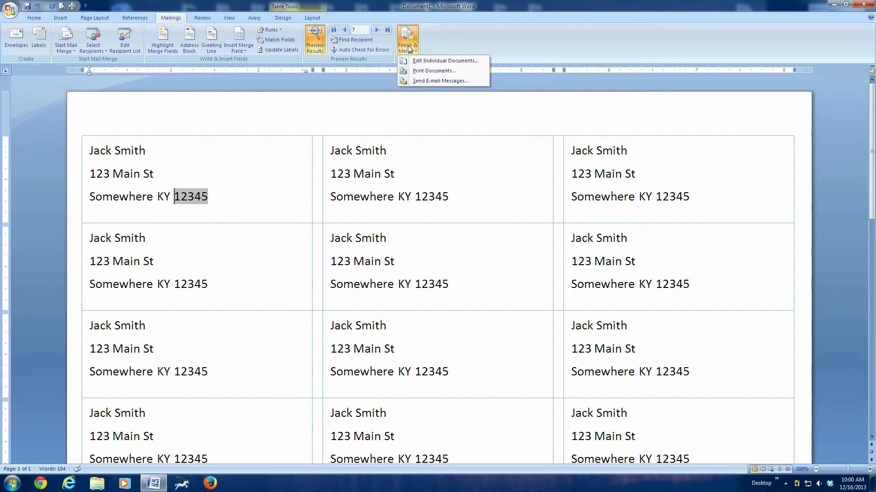
{"action": "left_click", "coordinate": [448, 60]}
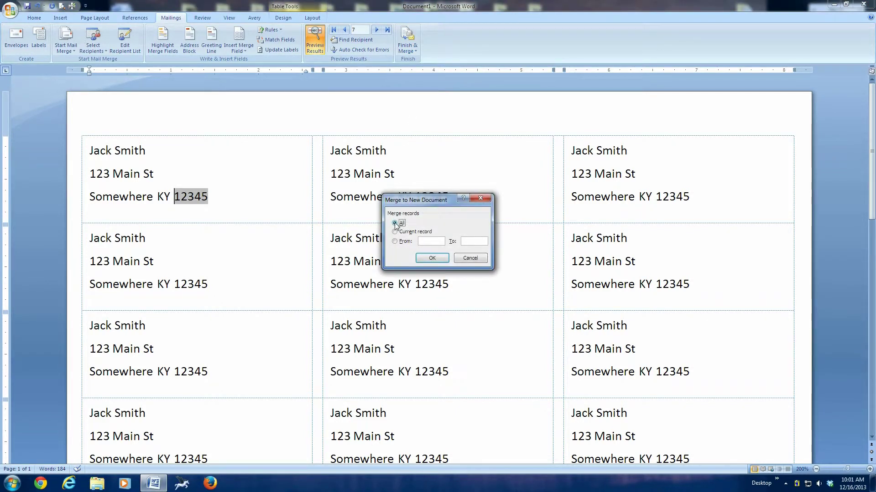
{"action": "left_click", "coordinate": [441, 259]}
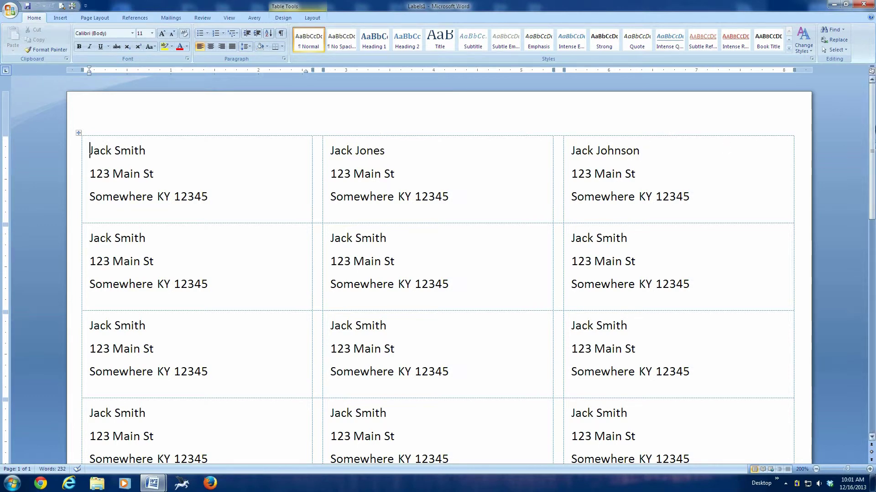
{"action": "left_click_drag", "start_coordinate": [874, 151], "coordinate": [873, 123]}
{"action": "scroll", "coordinate": [874, 124], "scroll_direction": "down", "scroll_amount": 1}
{"action": "scroll", "coordinate": [875, 125], "scroll_direction": "down", "scroll_amount": 3}
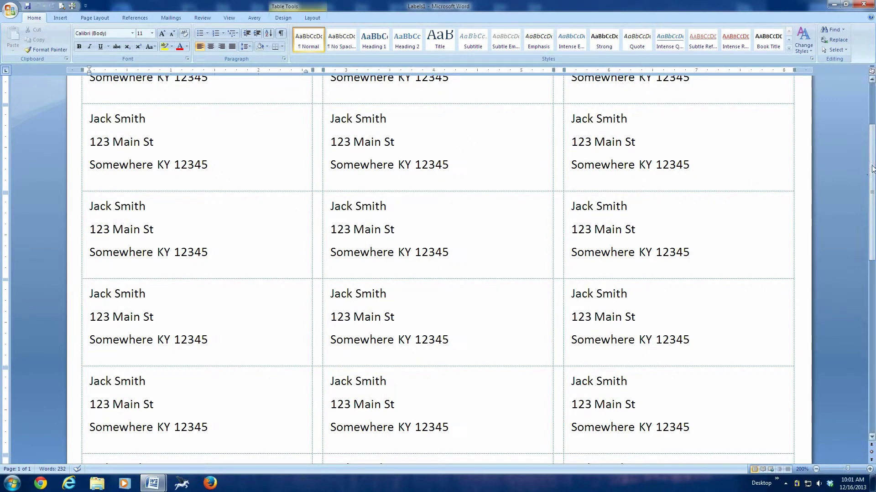
{"action": "scroll", "coordinate": [871, 171], "scroll_direction": "up", "scroll_amount": 3}
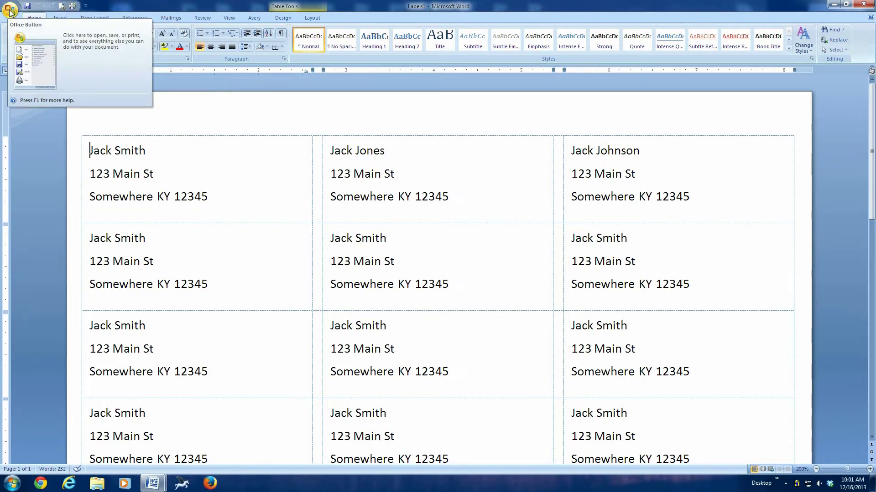
- Print all pages of the Labels1 sheet, one copy, on the HP Deskjet 3050A
{"action": "left_click", "coordinate": [9, 10]}
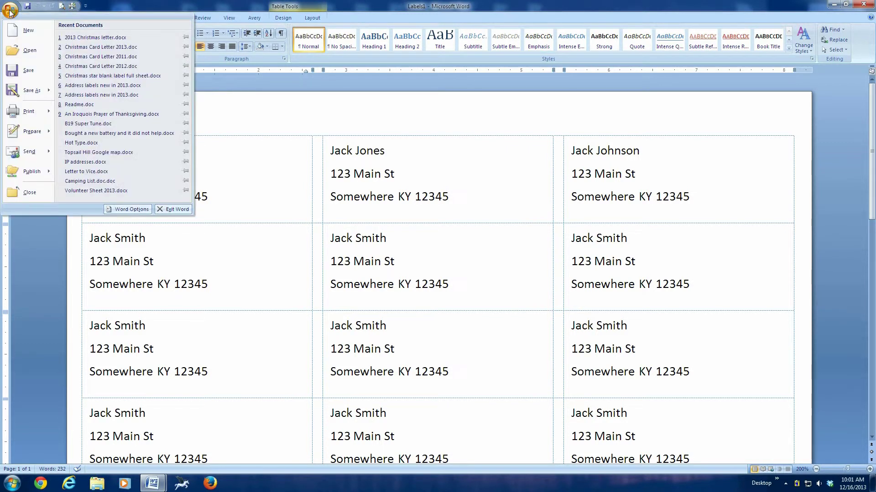
{"action": "left_click", "coordinate": [30, 111]}
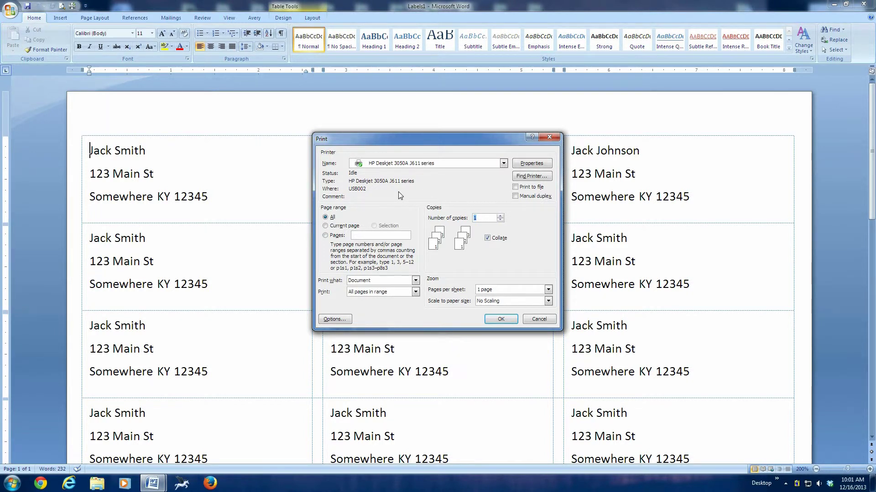
{"action": "left_click", "coordinate": [501, 319]}
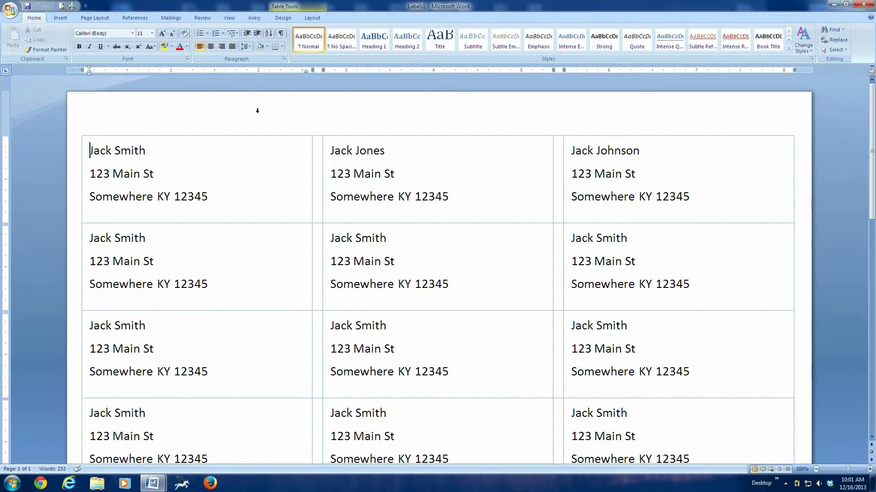